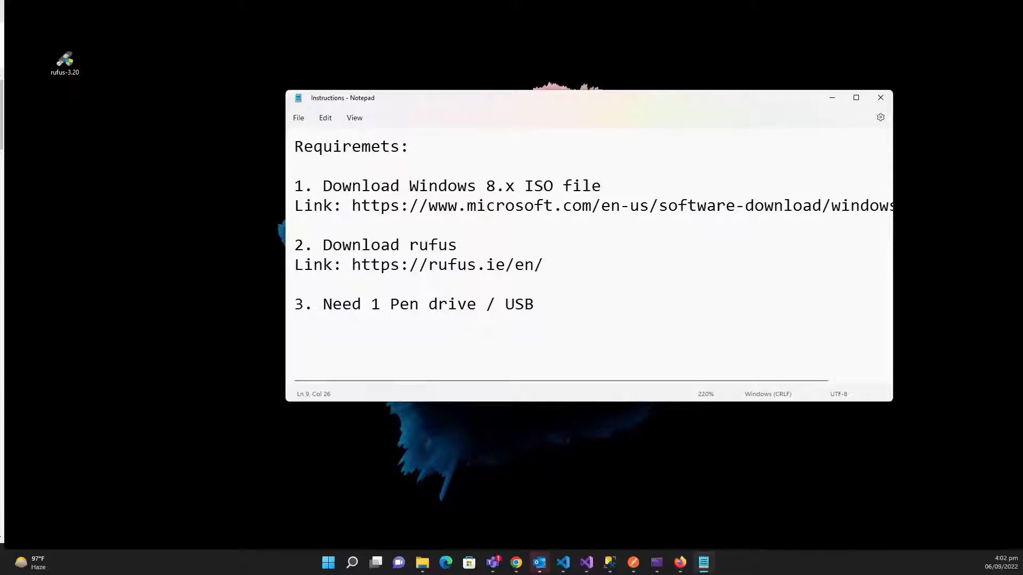
Step: Move the Notepad instructions aside and select the microsoft.com Windows 8 ISO link on line 4
drag(536, 104, 407, 128)
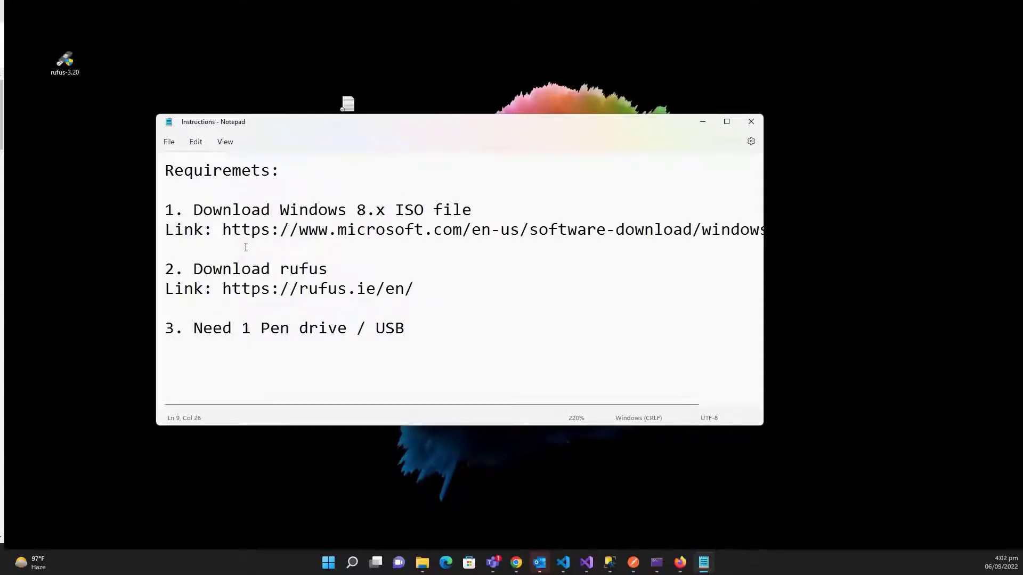
drag(223, 230, 796, 234)
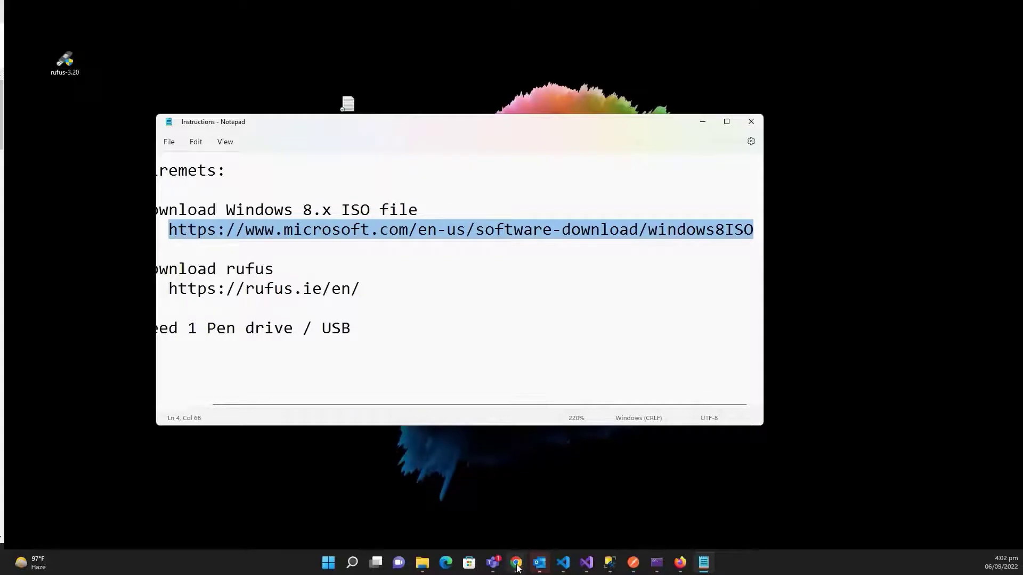
Step: Reload the Microsoft download page and choose and confirm the Windows 8.1 edition
mouse_move(516, 561)
click(570, 503)
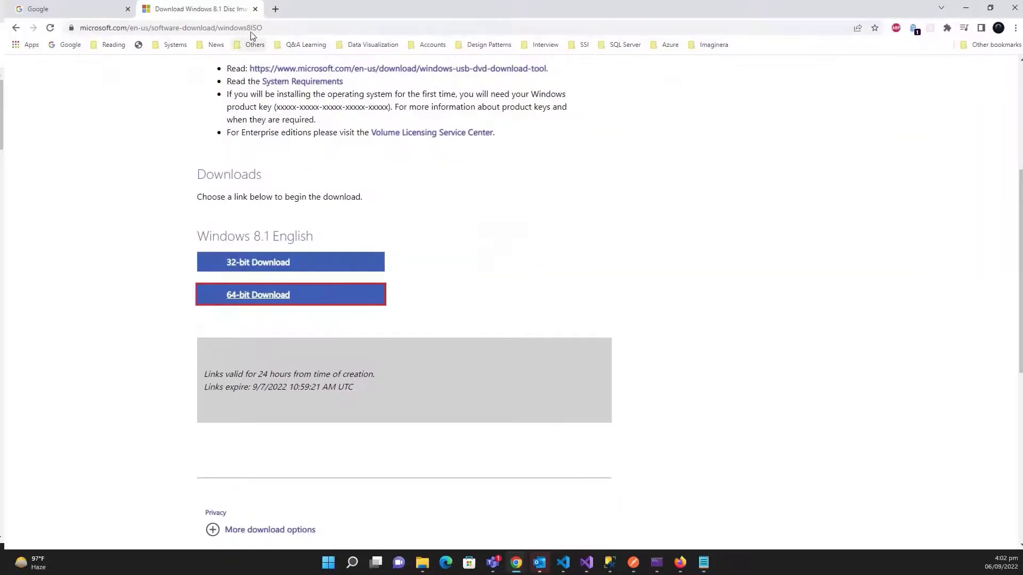
click(251, 29)
key(Return)
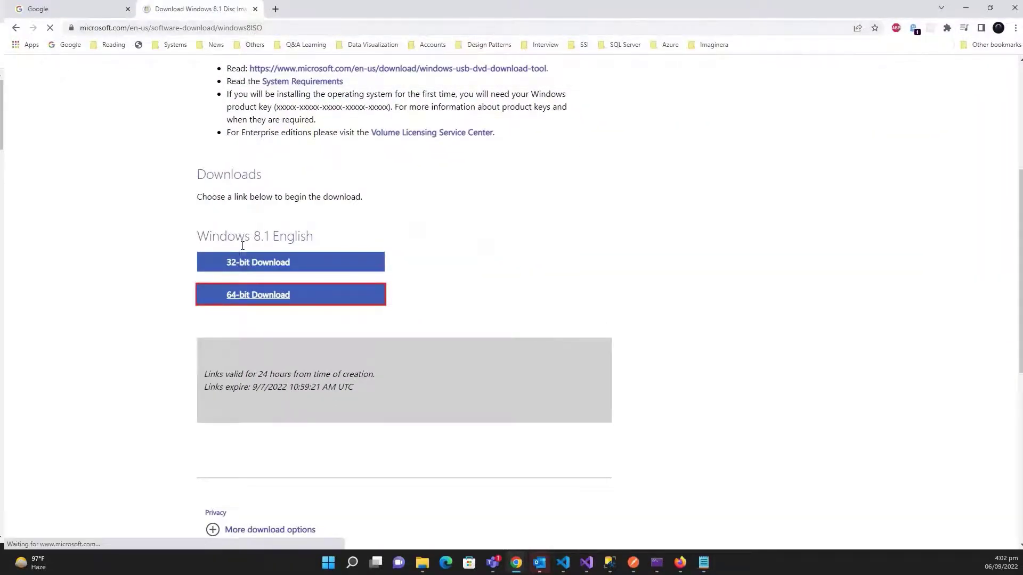
click(383, 254)
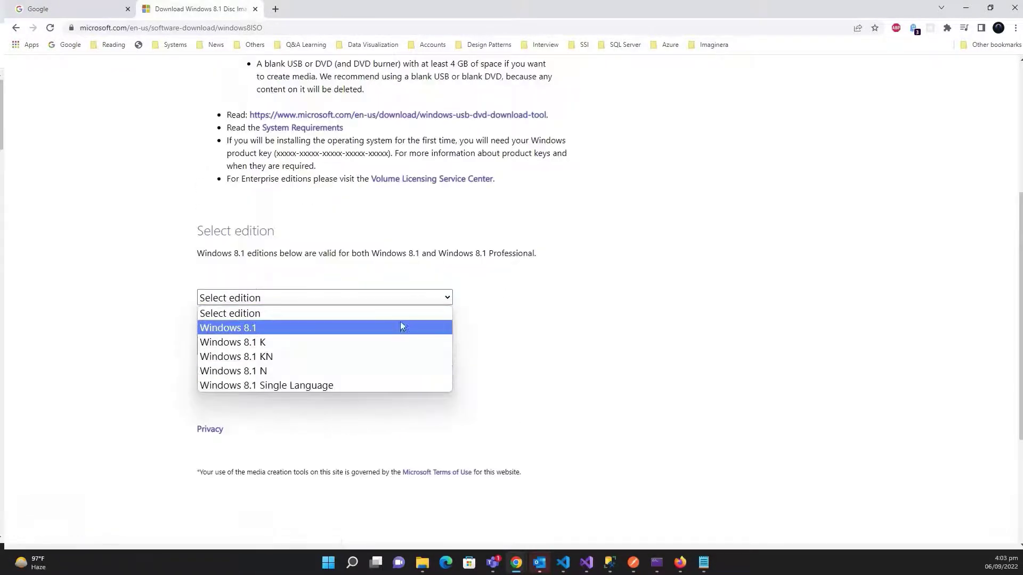
click(342, 328)
click(242, 346)
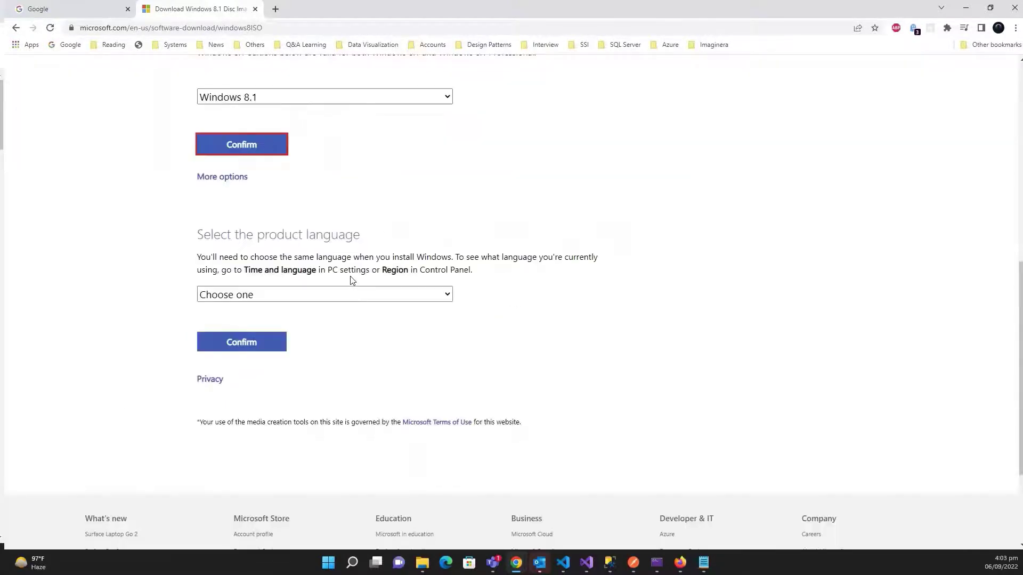
Step: Pick English (United States) as the product language and confirm to get the download links
click(419, 299)
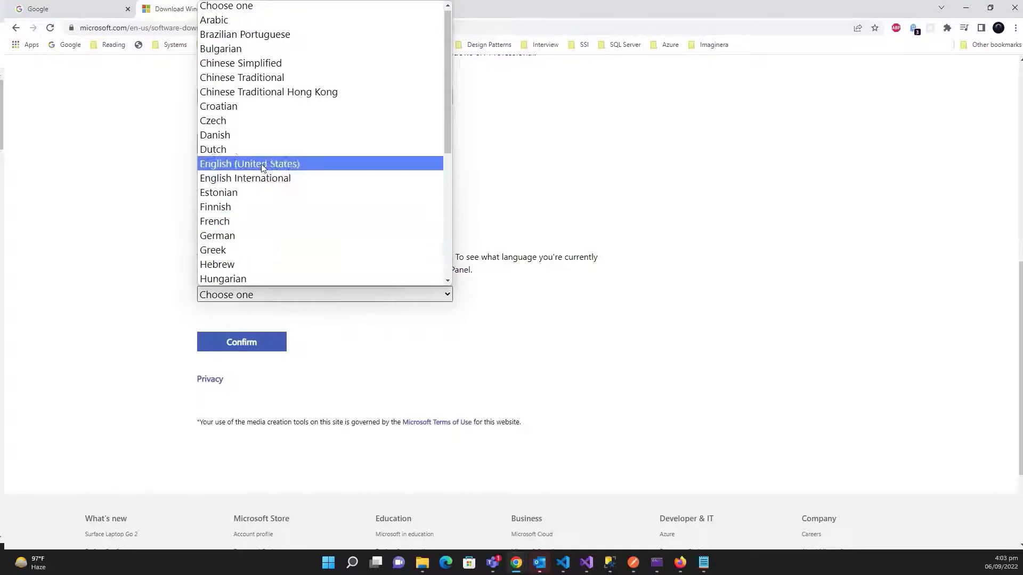
click(298, 164)
click(266, 348)
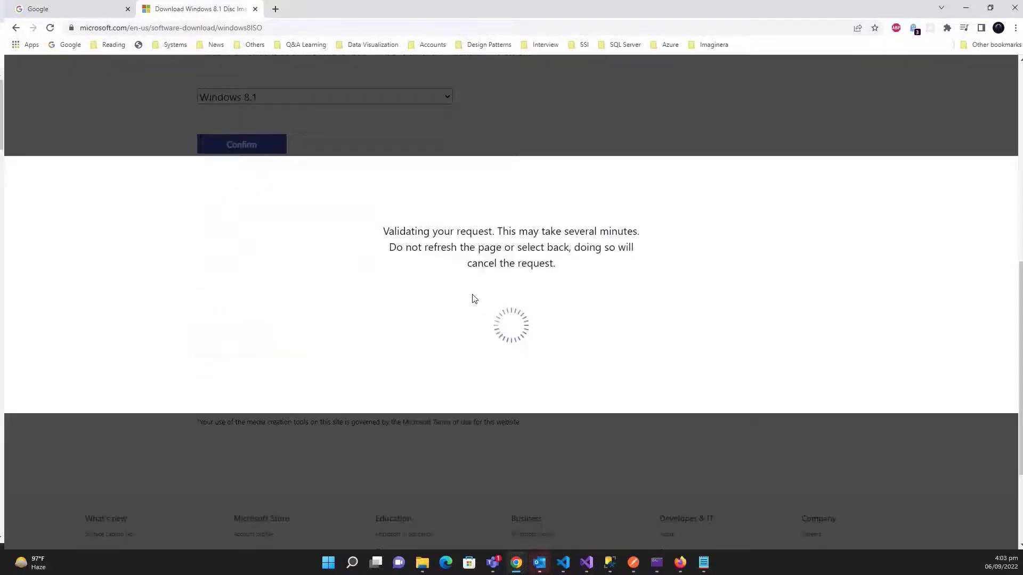
scroll(472, 296, up, 2)
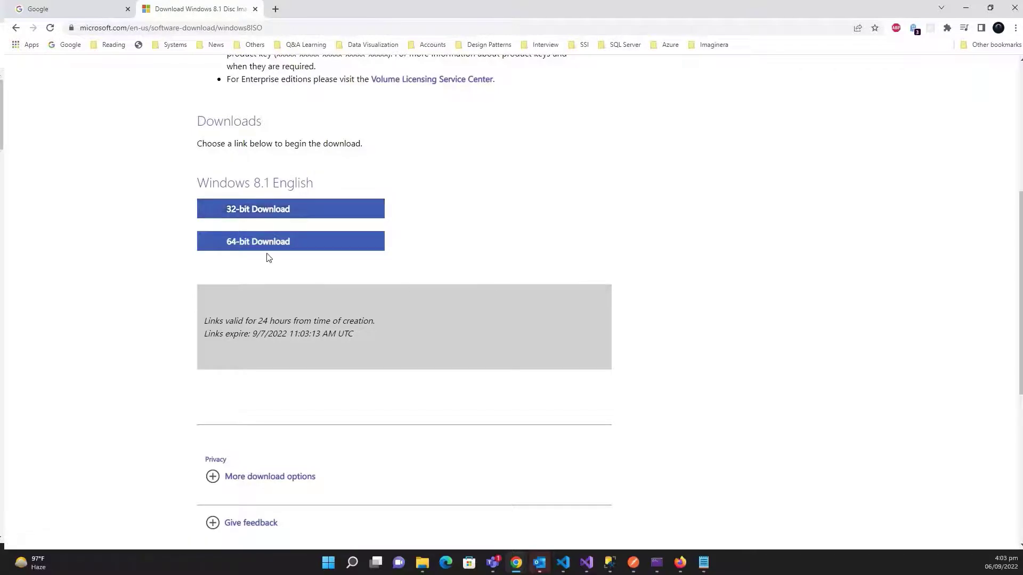
Step: Check in This PC's properties that the system type is 64-bit, then close Settings
click(422, 562)
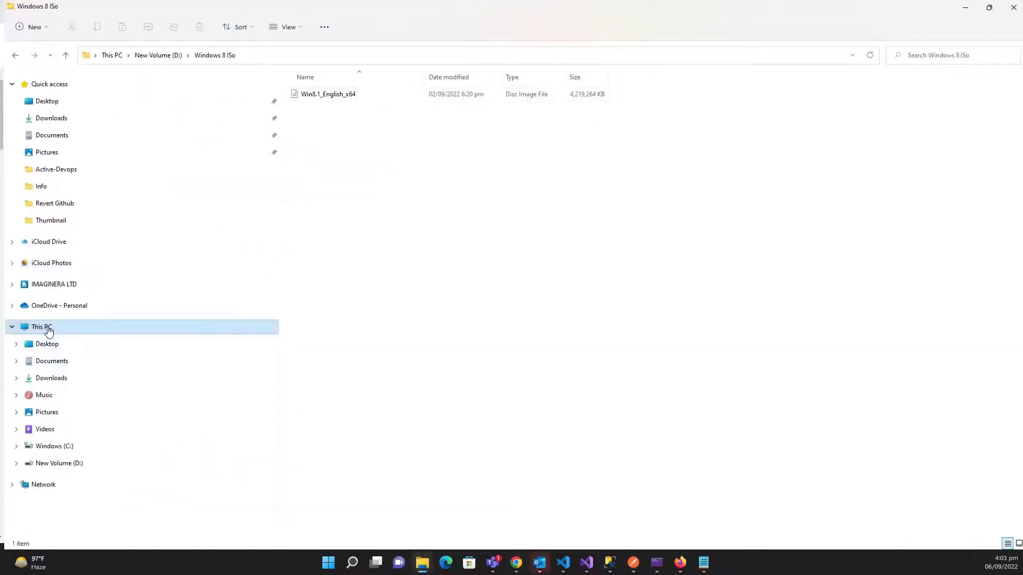
right_click(48, 329)
click(98, 434)
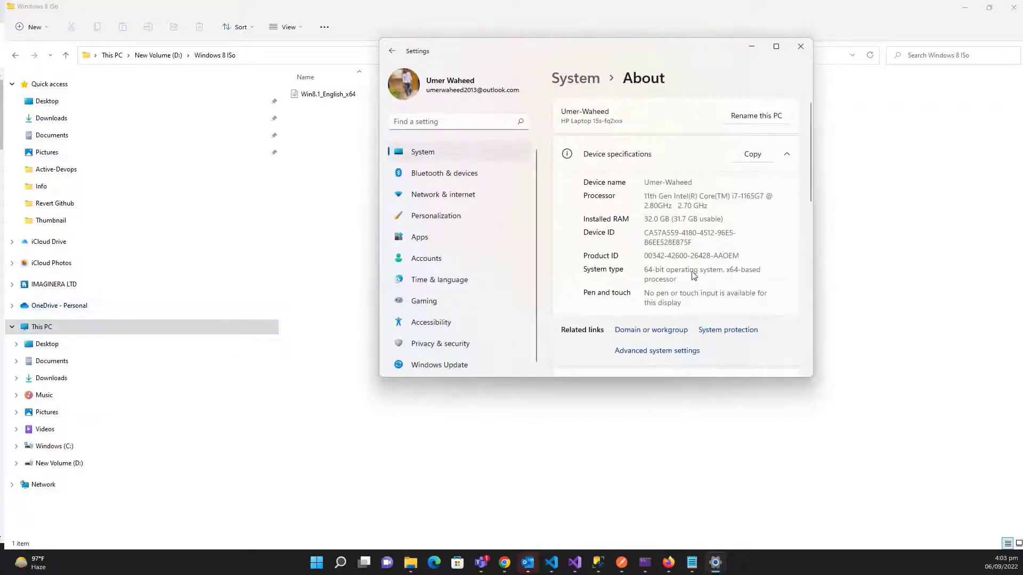
drag(644, 270, 680, 278)
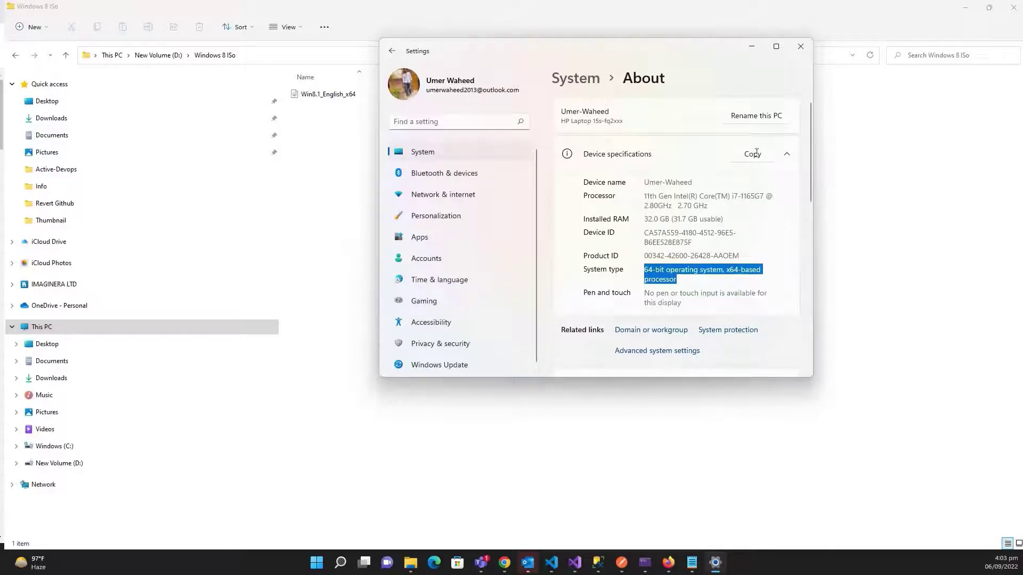
click(799, 47)
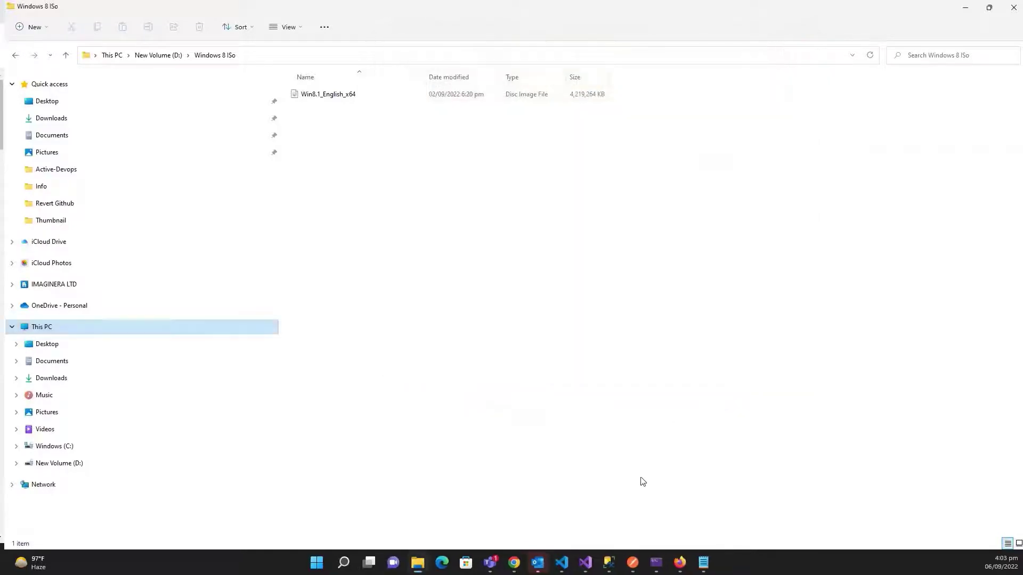
Step: Start the 64-bit Windows 8.1 ISO download from the Microsoft page
mouse_move(505, 562)
click(579, 497)
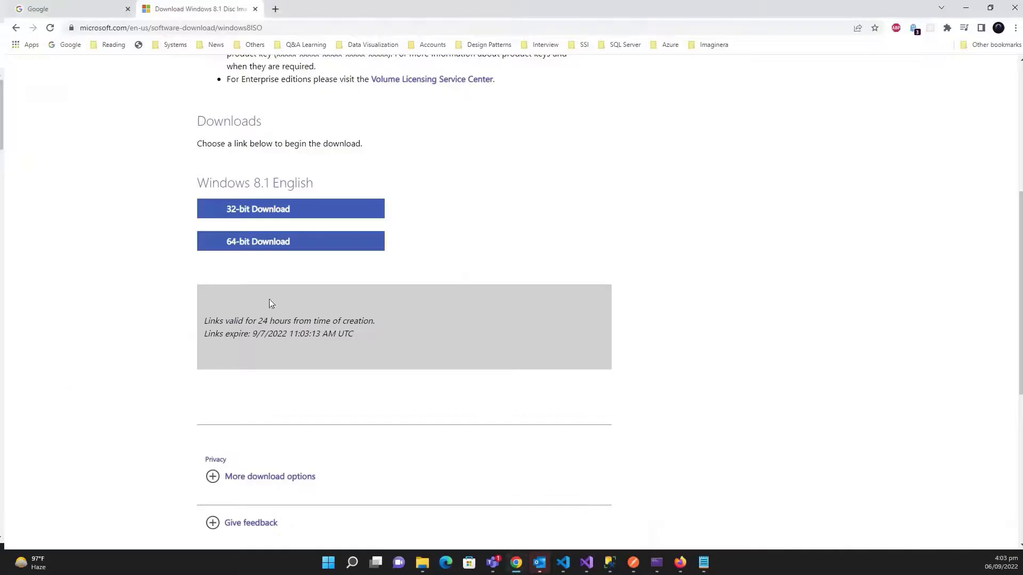
click(254, 248)
Step: Copy the Rufus link from the instructions and open rufus.ie to get Rufus 3.20
click(703, 563)
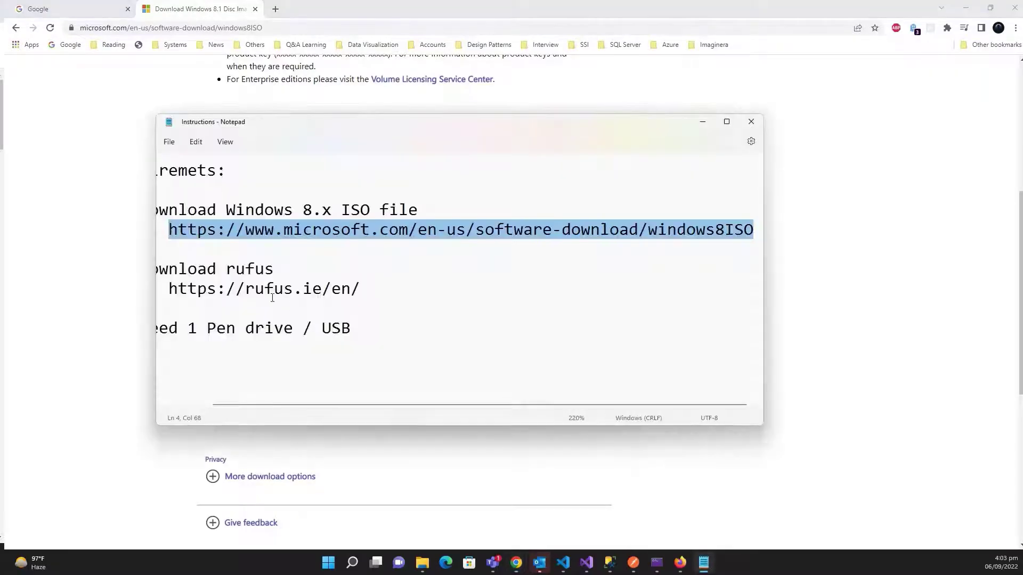
drag(360, 288, 167, 289)
key(ctrl+c)
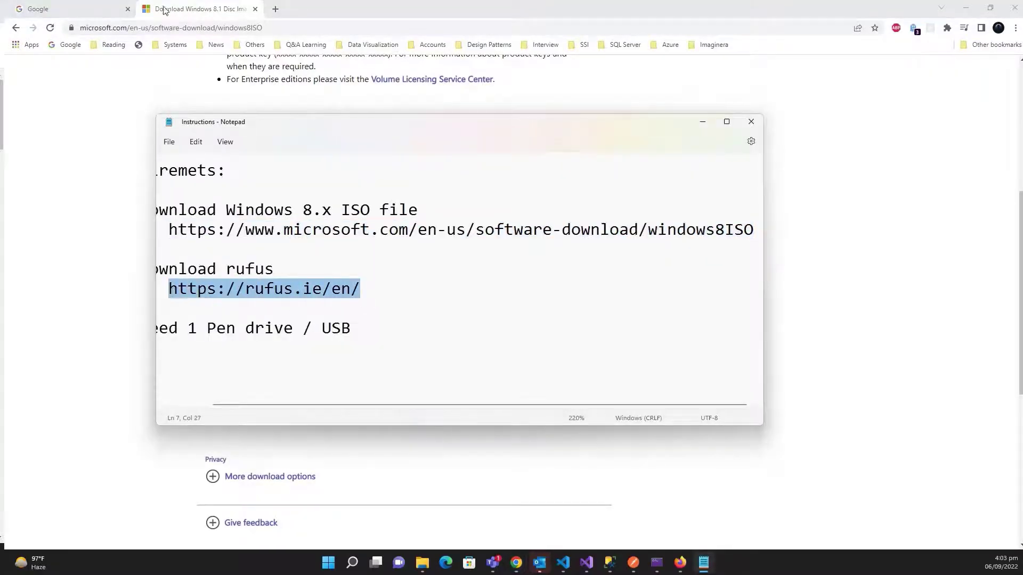
click(164, 4)
click(265, 28)
key(ctrl+v)
key(Return)
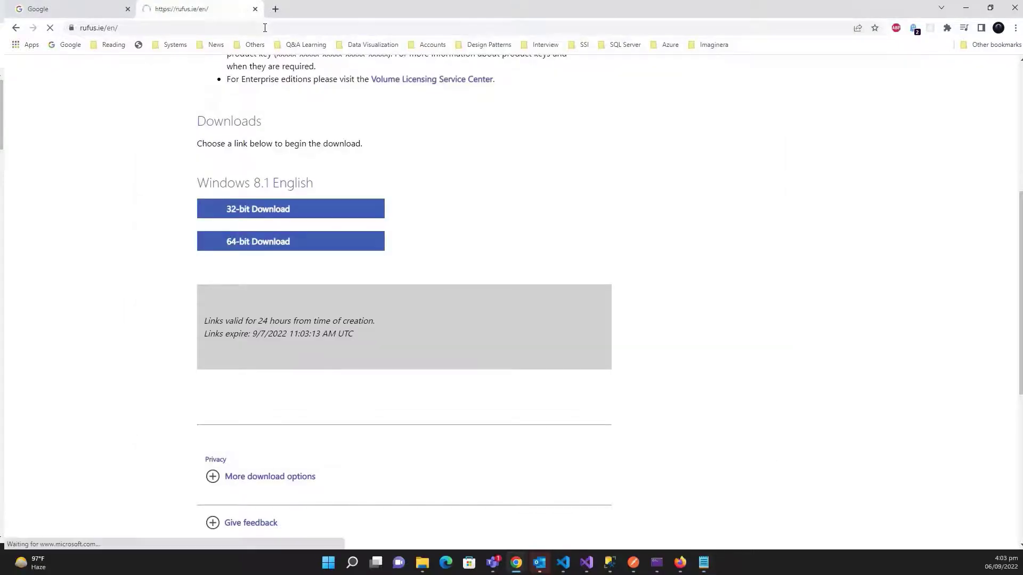
scroll(382, 385, down, 5)
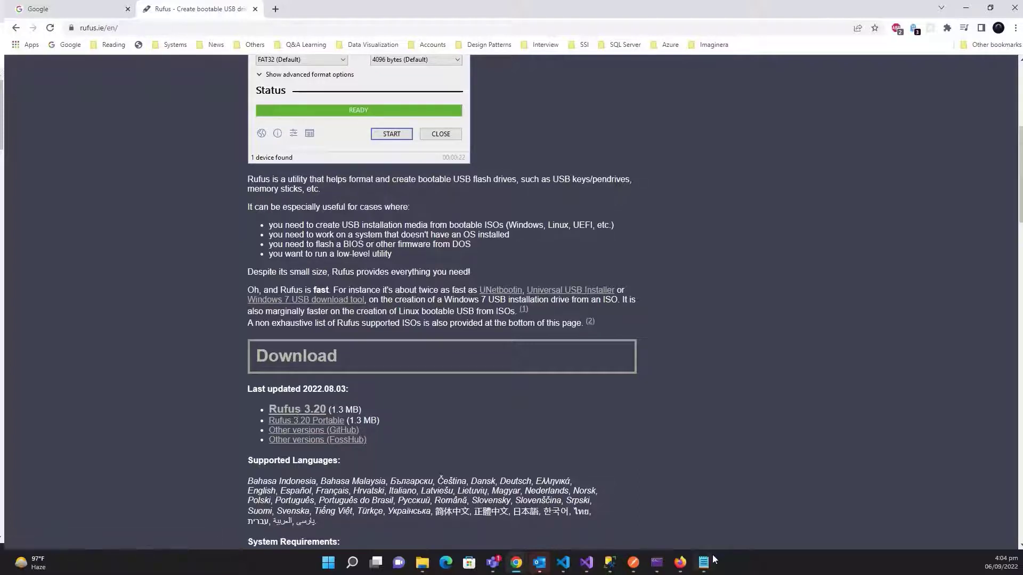
Step: Look over This PC in File Explorer, then minimize all windows to show the desktop
mouse_move(713, 557)
click(425, 564)
click(28, 331)
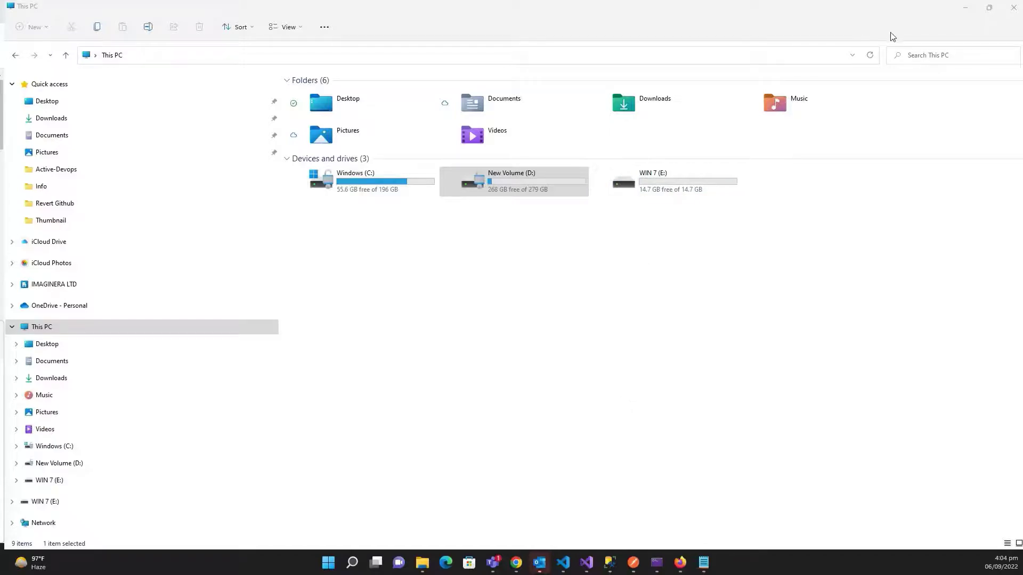
click(964, 8)
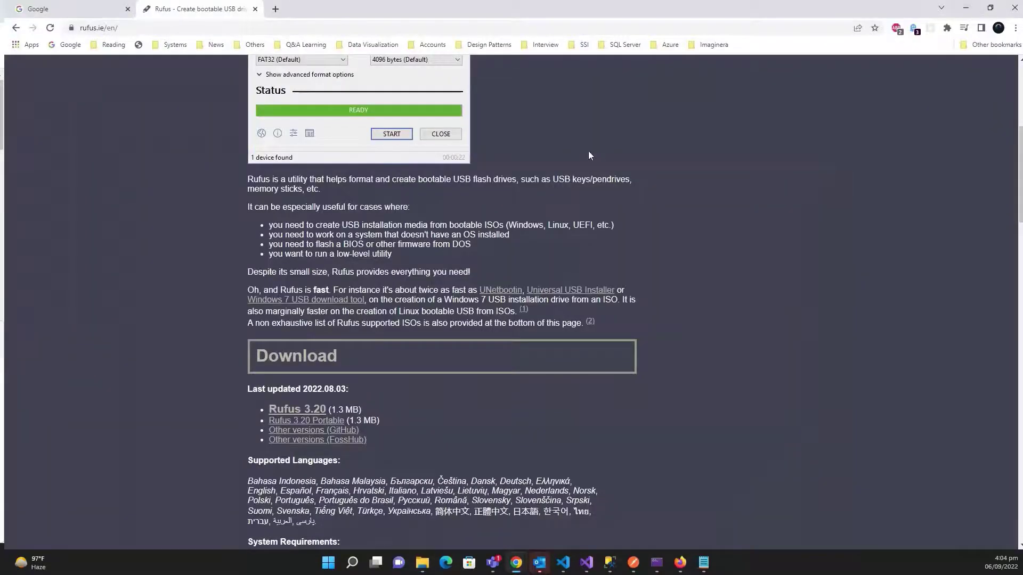
key(super+d)
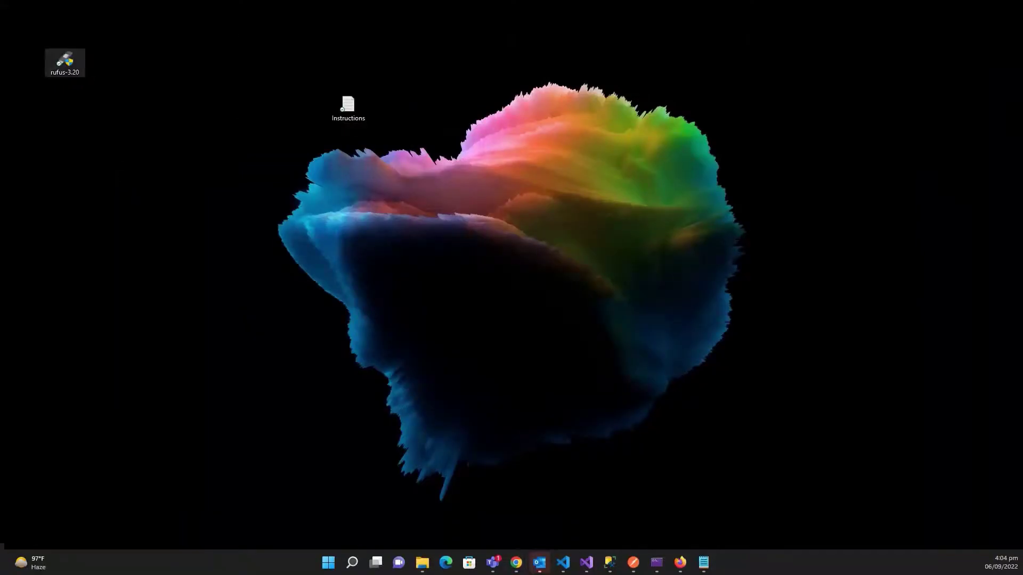
Step: Launch Rufus 3.20 and set the target device to WIN 7 (E:) [16 GB]
double_click(64, 63)
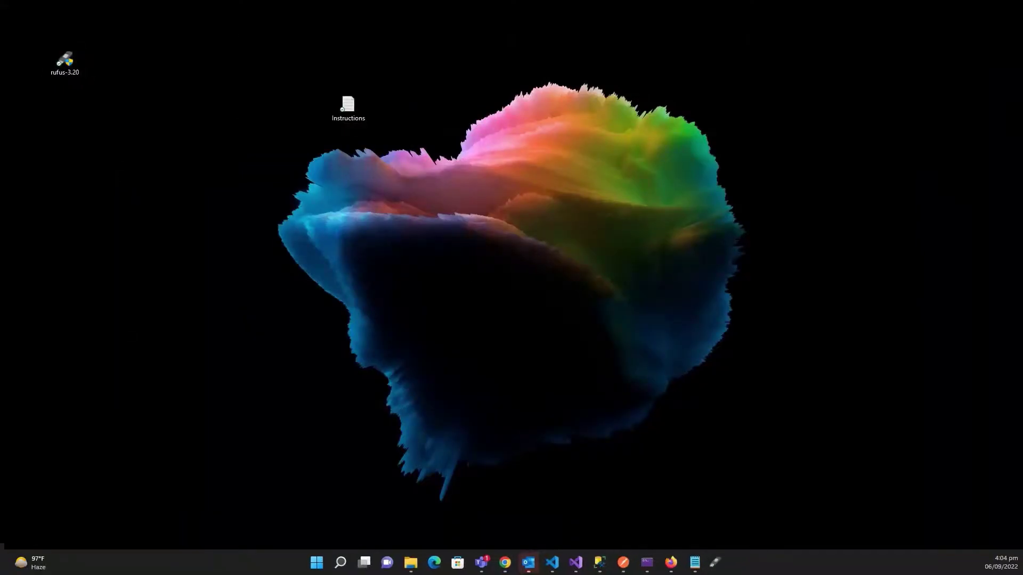
drag(646, 73, 653, 96)
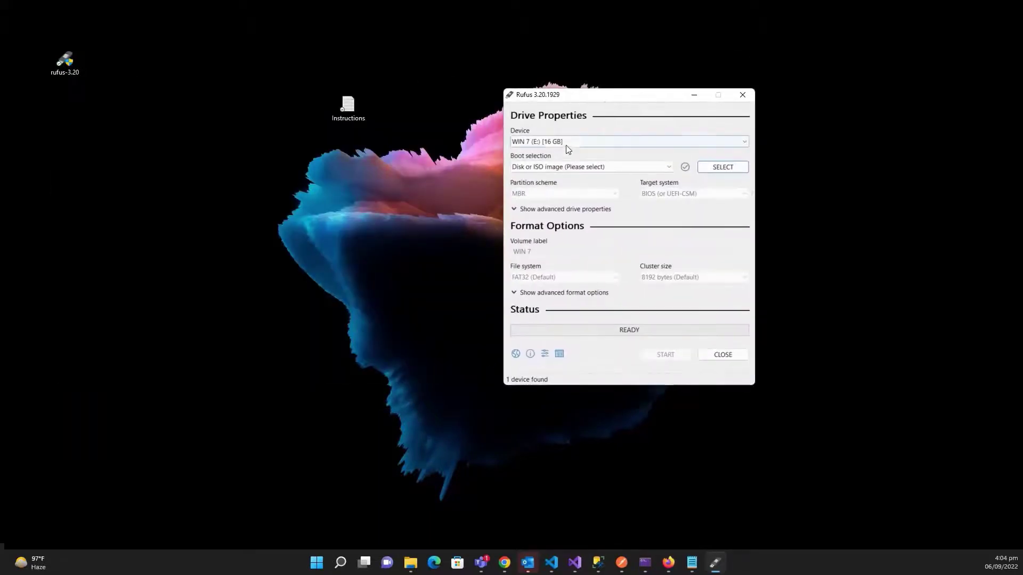
click(694, 142)
click(694, 142)
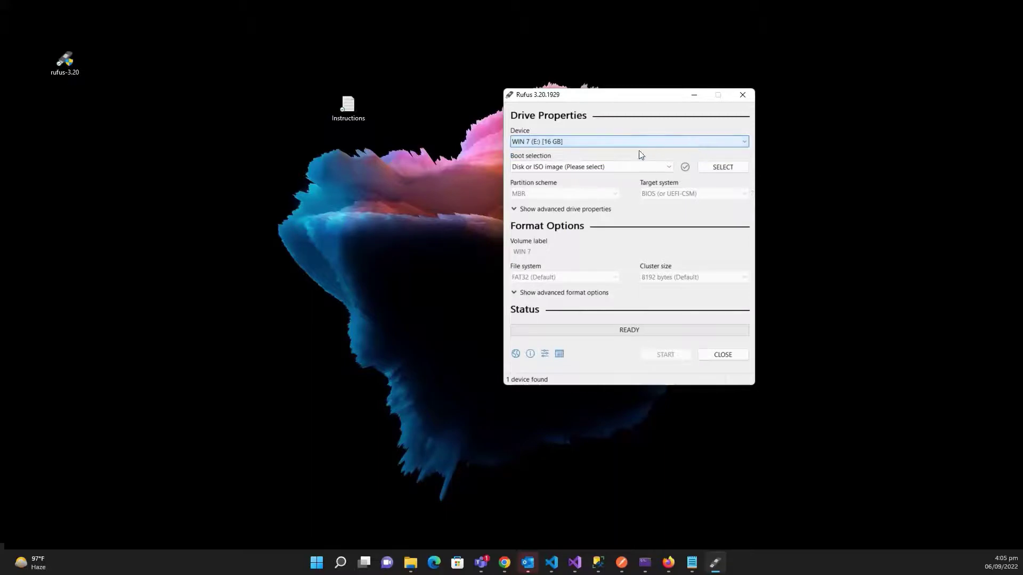
drag(544, 101, 523, 106)
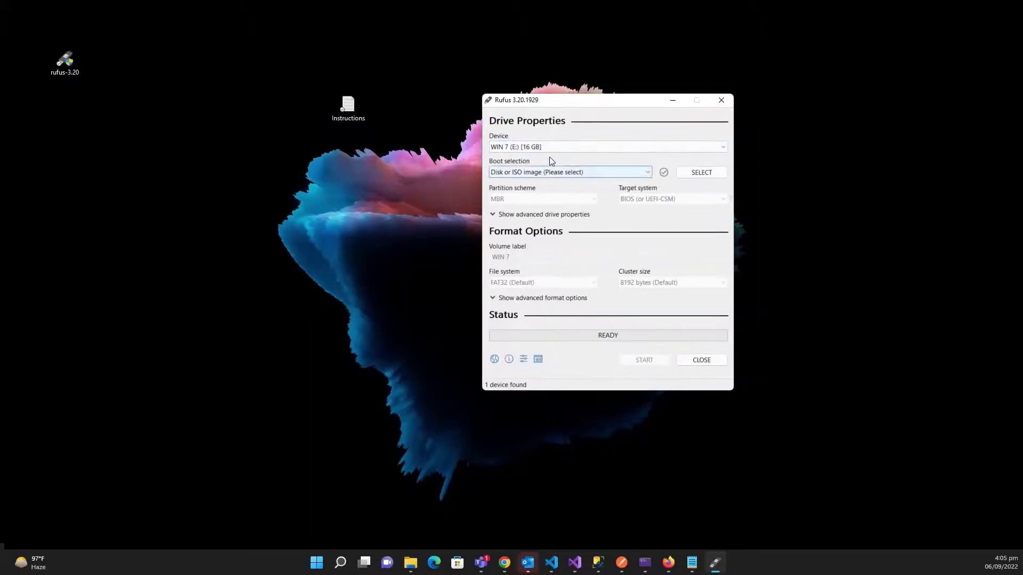
click(573, 148)
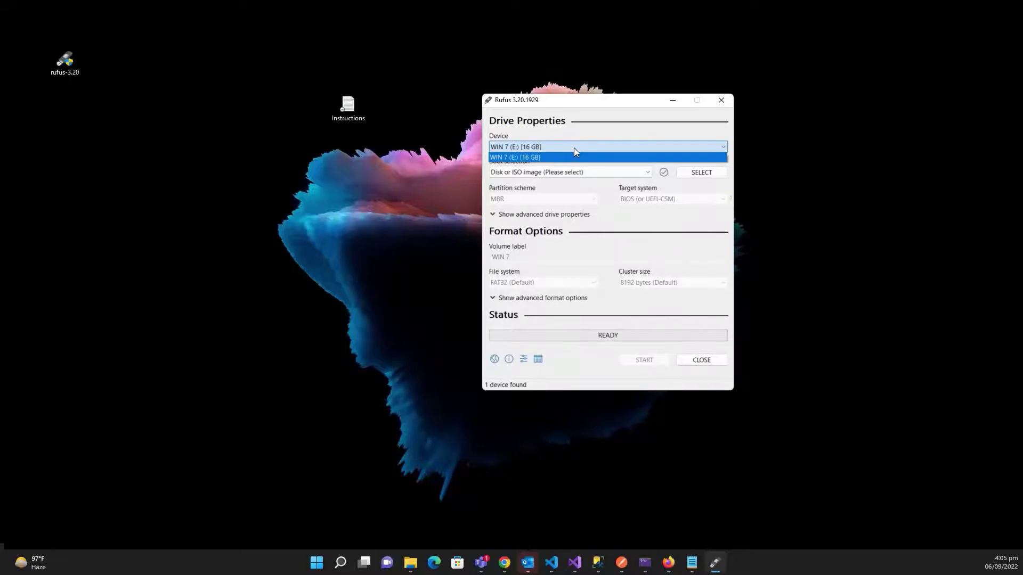
click(575, 147)
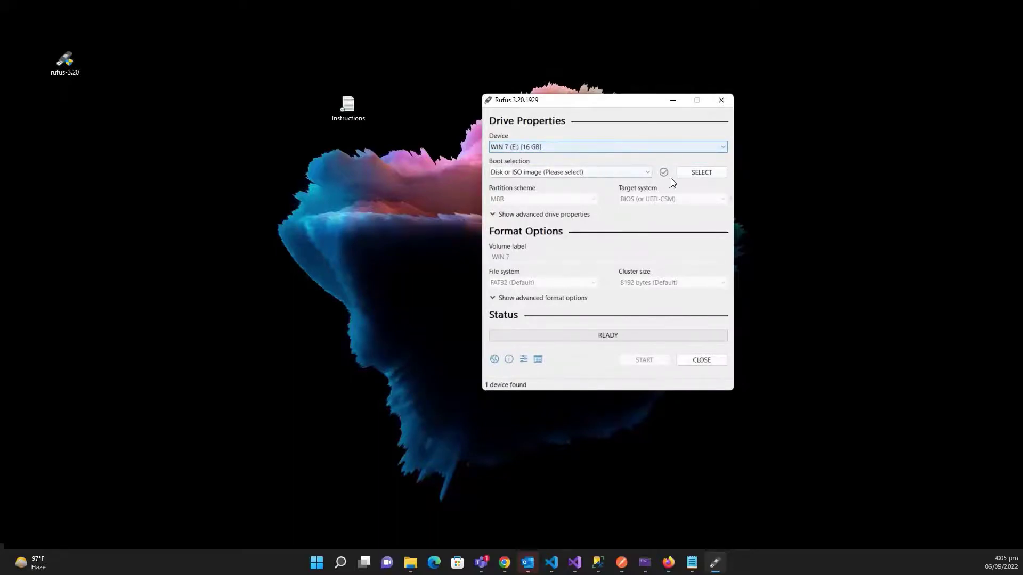
Step: Load the Win8.1_English_x64 image and replace the volume label with 'Windows 8.1'
click(697, 172)
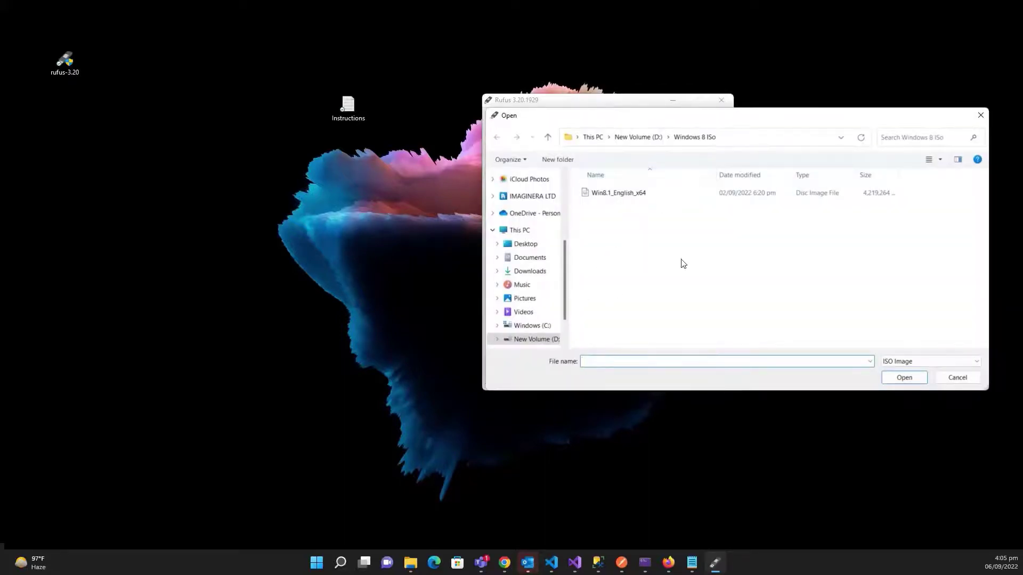
click(630, 195)
double_click(630, 195)
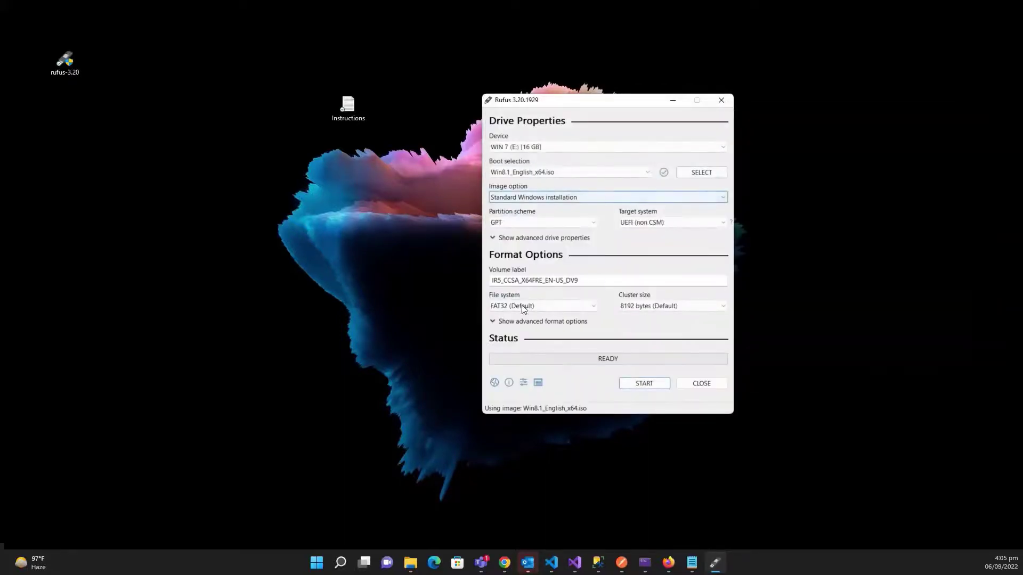
drag(607, 284, 410, 286)
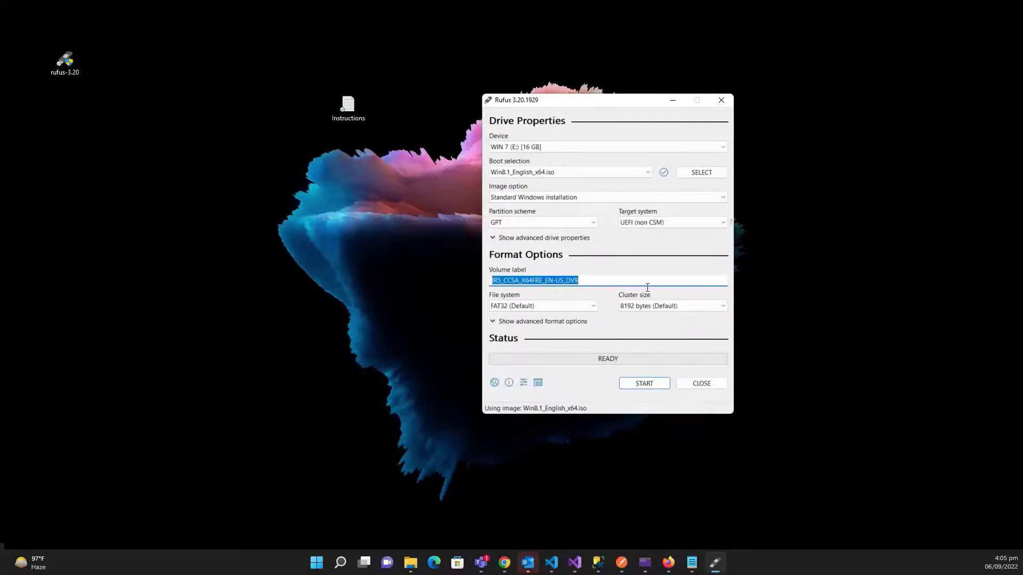
text(Window)
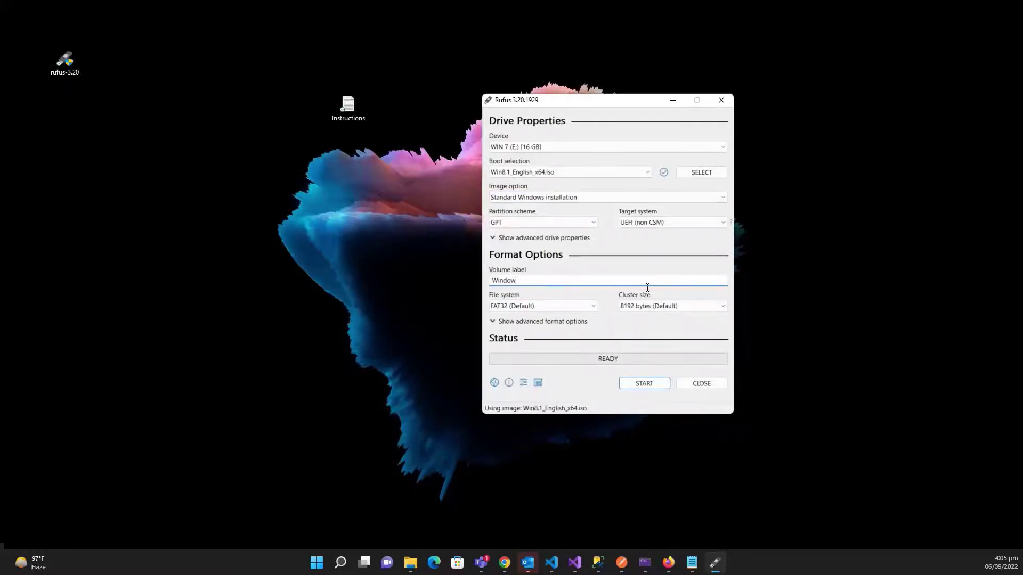
text(s 8.1)
Step: Write the image to the drive, accepting the data-erase warning, then close Rufus once READY
click(645, 383)
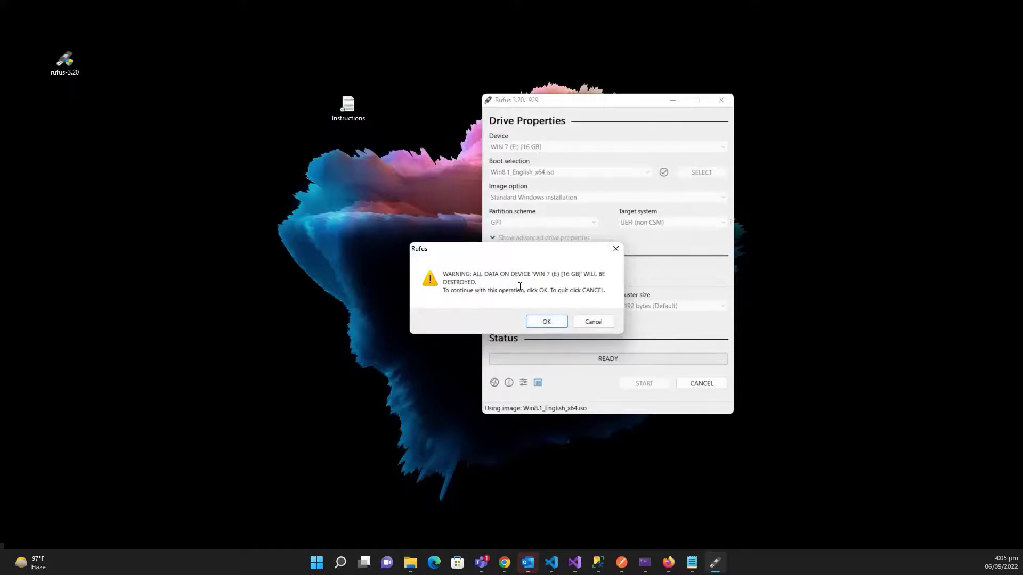
click(538, 321)
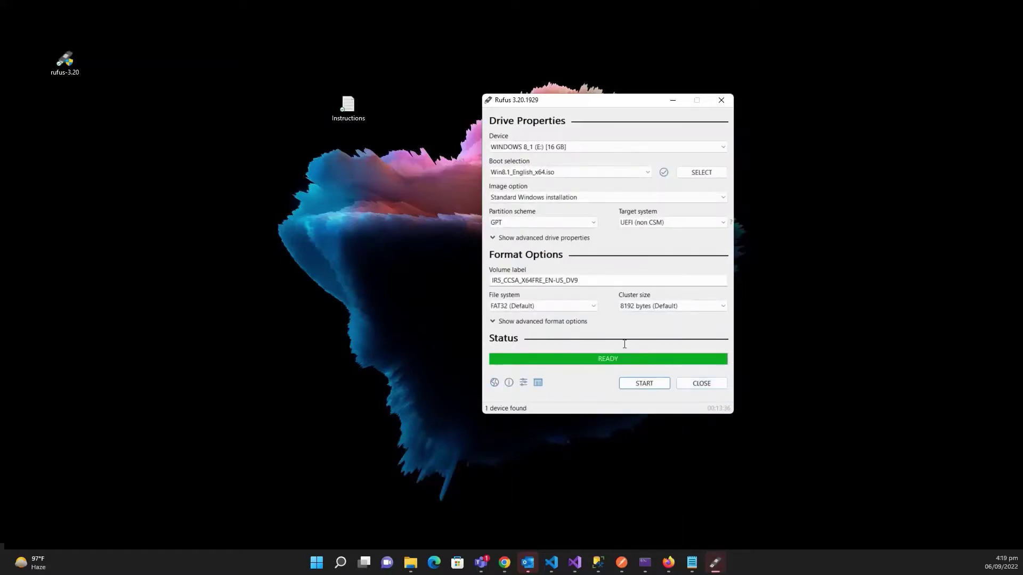
click(699, 384)
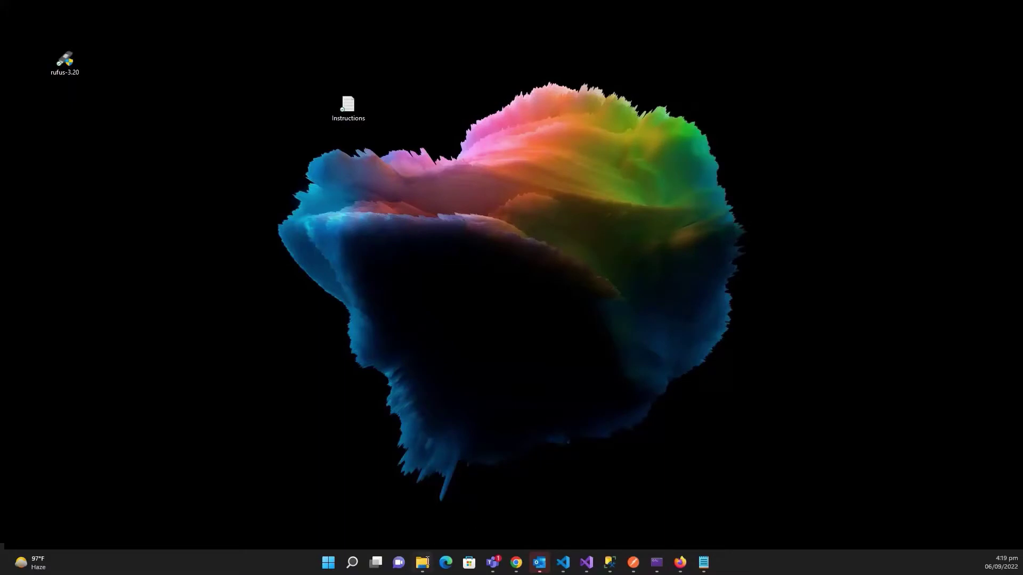
Step: Open WINDOWS 8_1 (E:) from This PC and review its boot, efi, sources and setup files
click(422, 563)
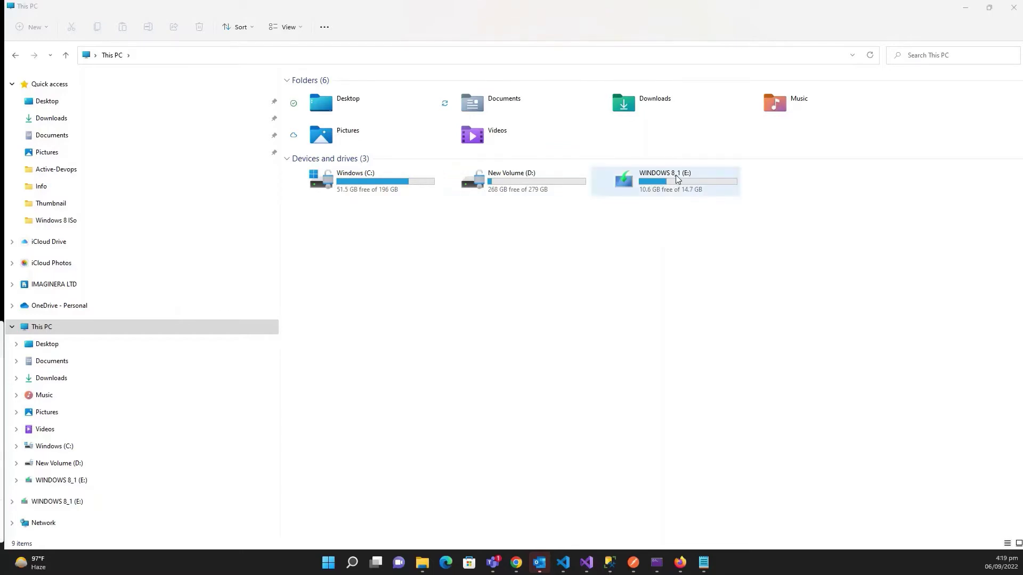
double_click(628, 178)
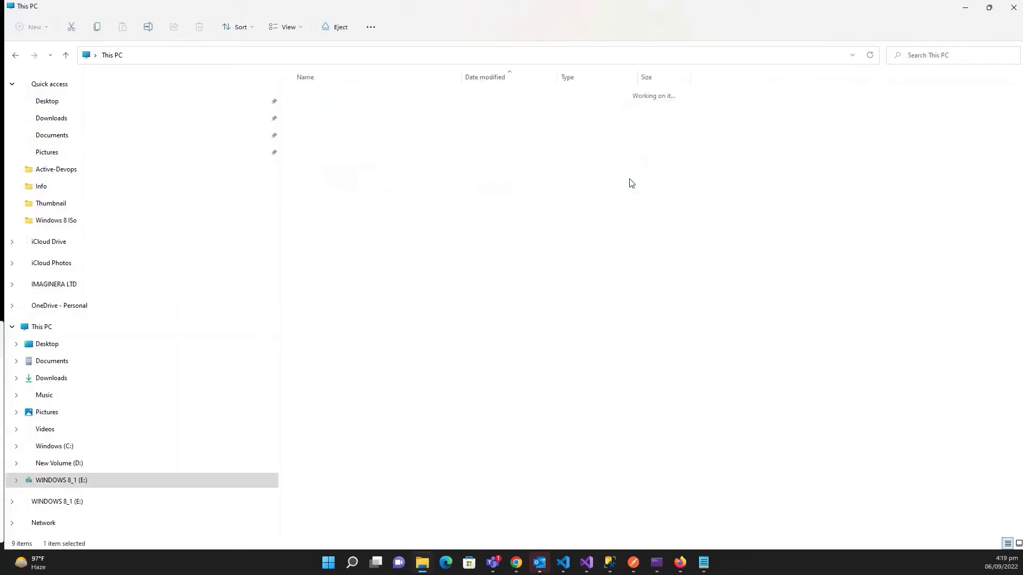
key(ctrl+a)
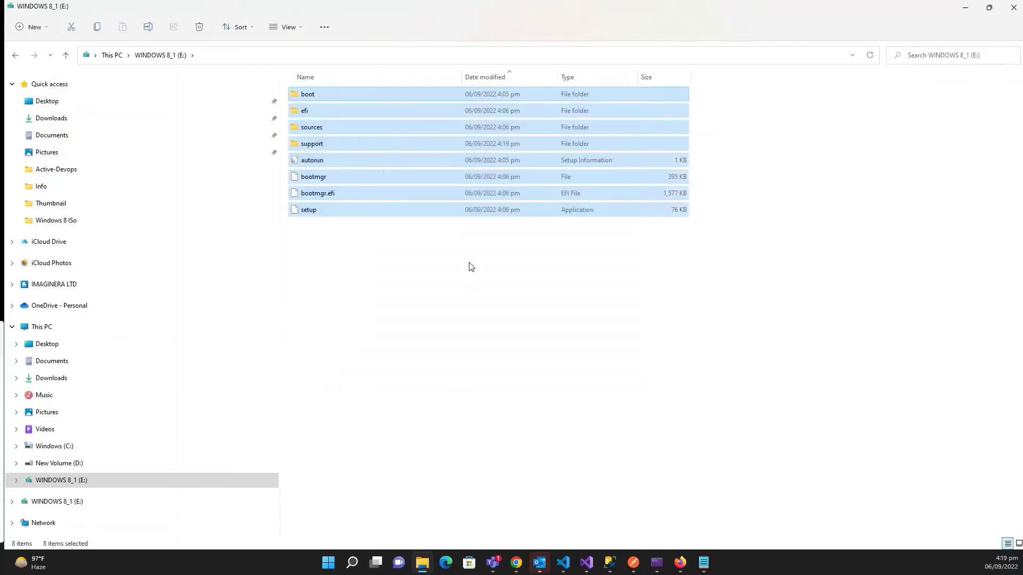
click(590, 398)
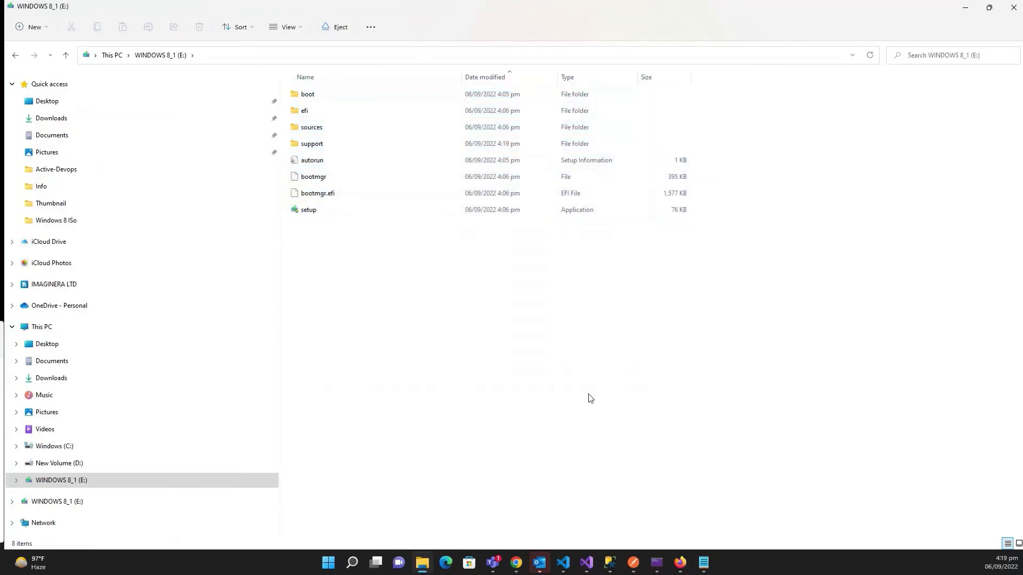